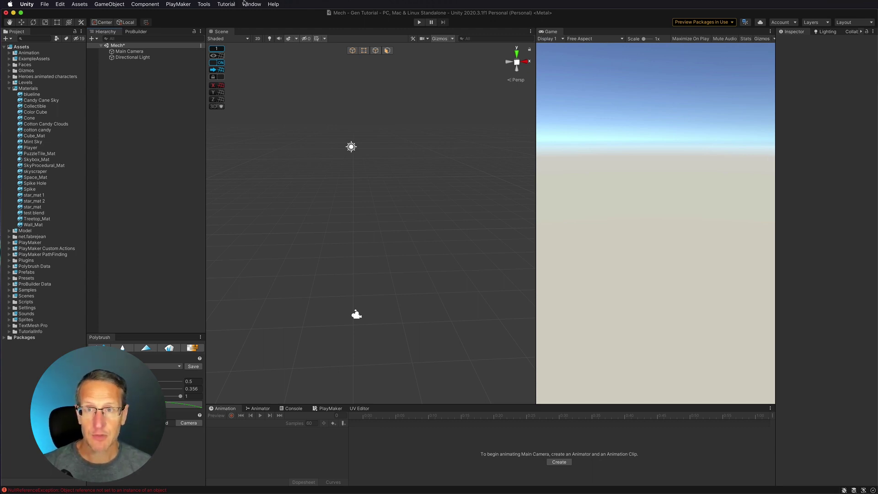
Step: Search the Unity Registry in the Package Manager for "pro" and check the ProBuilder package's details
left_click(253, 4)
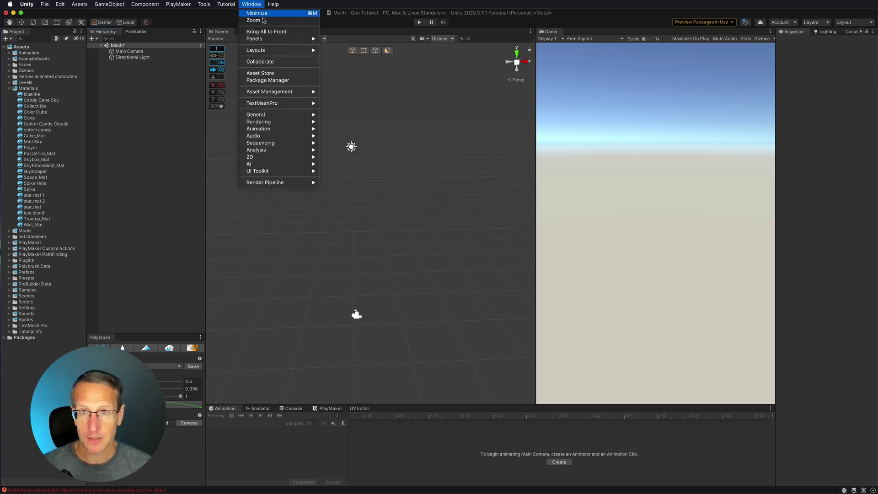
left_click(281, 82)
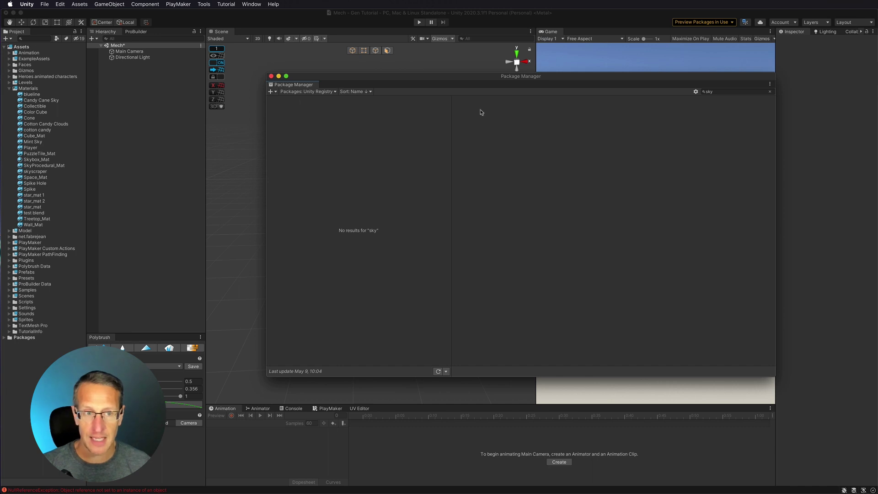
left_click(716, 92)
key("BackSpace")
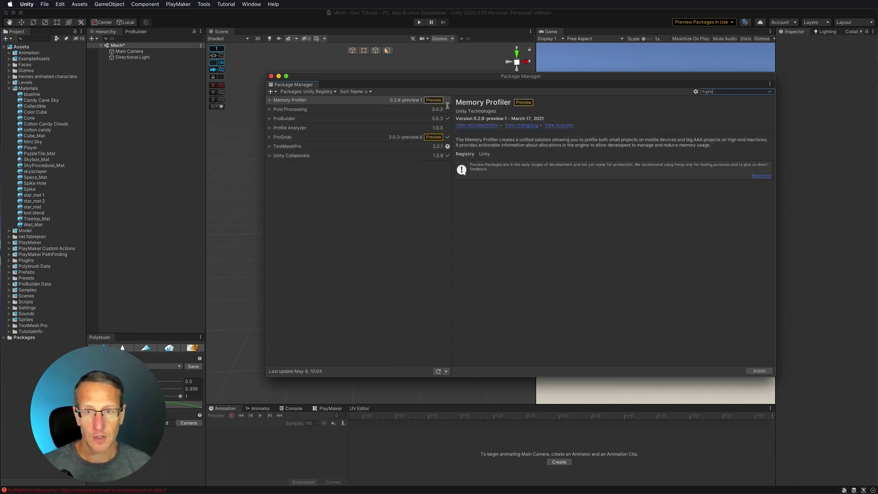
left_click(275, 119)
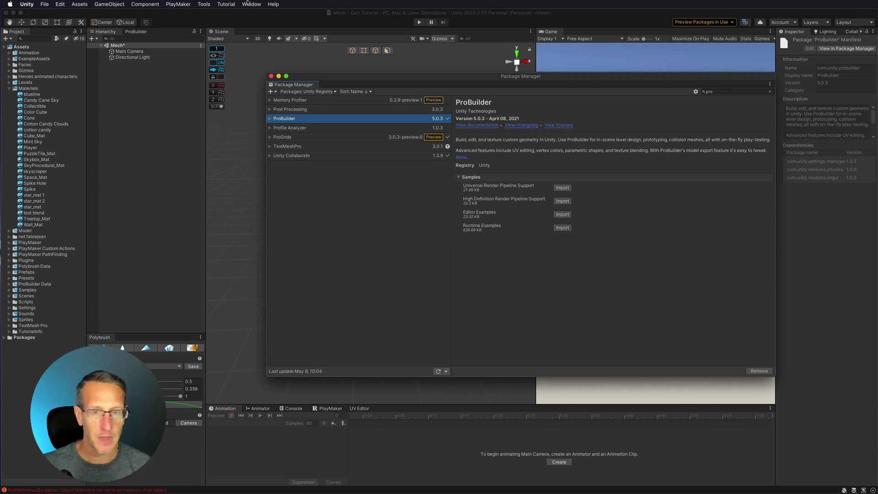
left_click(271, 76)
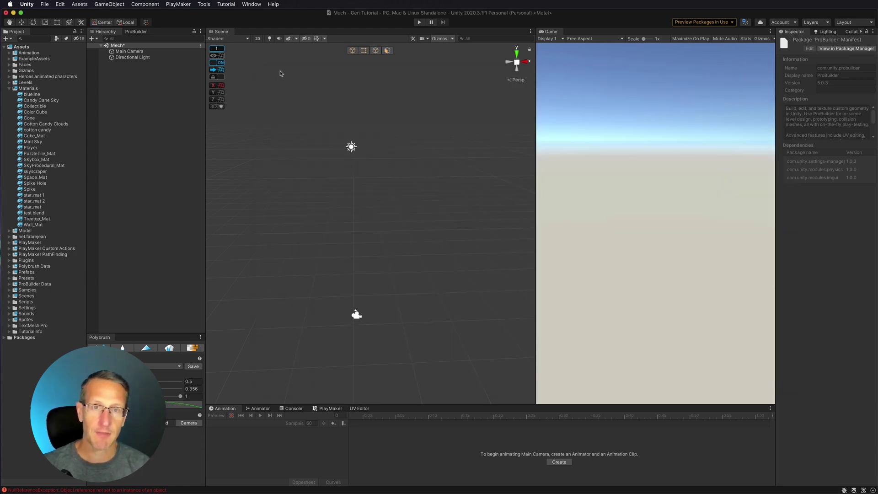
left_click(202, 4)
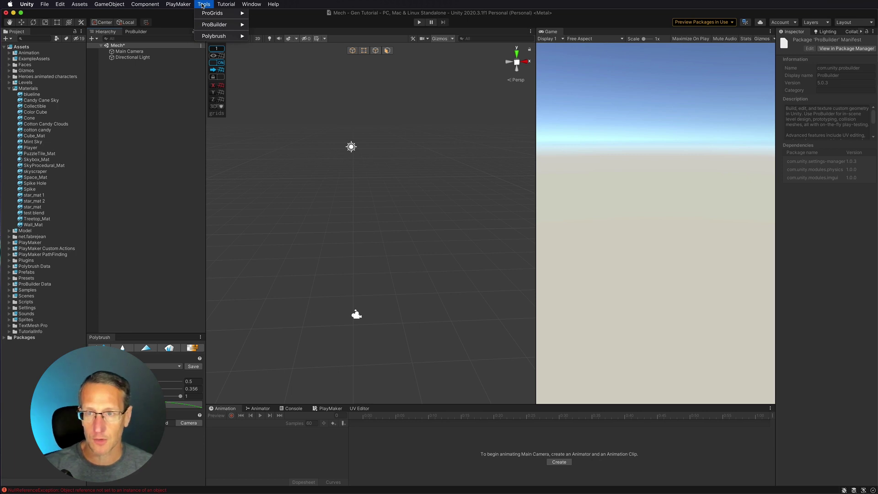
mouse_move(213, 28)
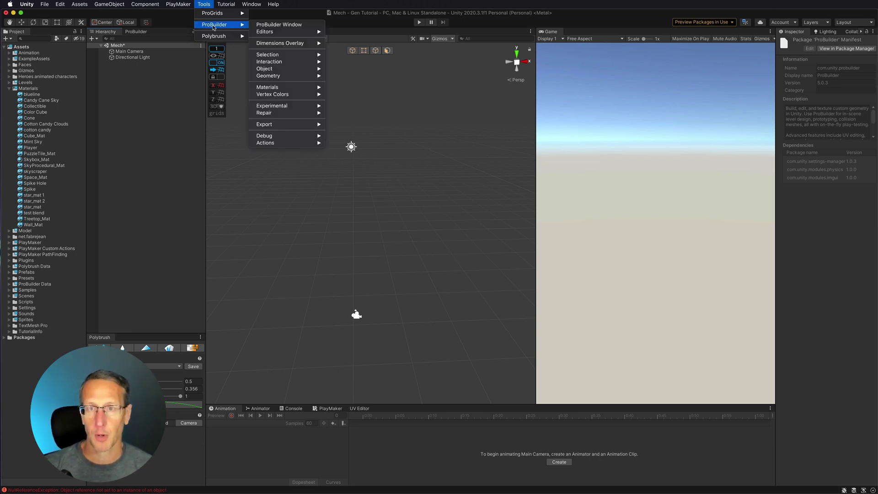
left_click(203, 4)
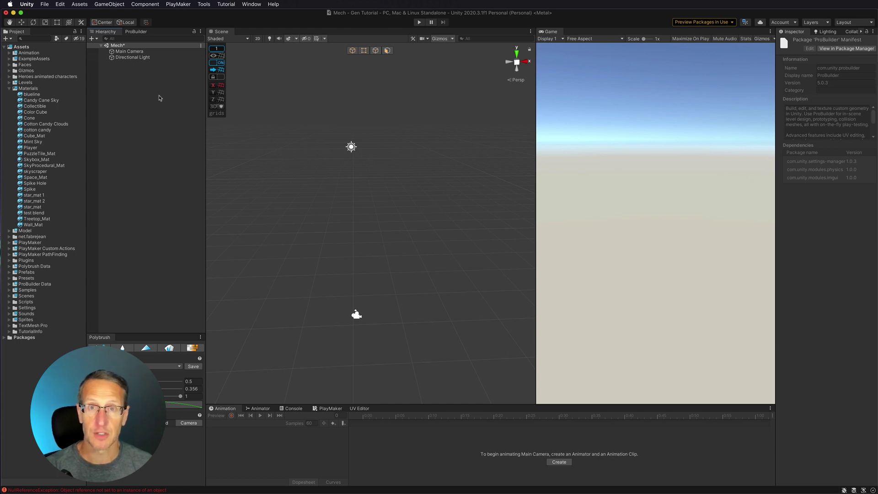
Step: Examine the ProBuilder preferences, checking the Experimental Features Enabled option
left_click(25, 4)
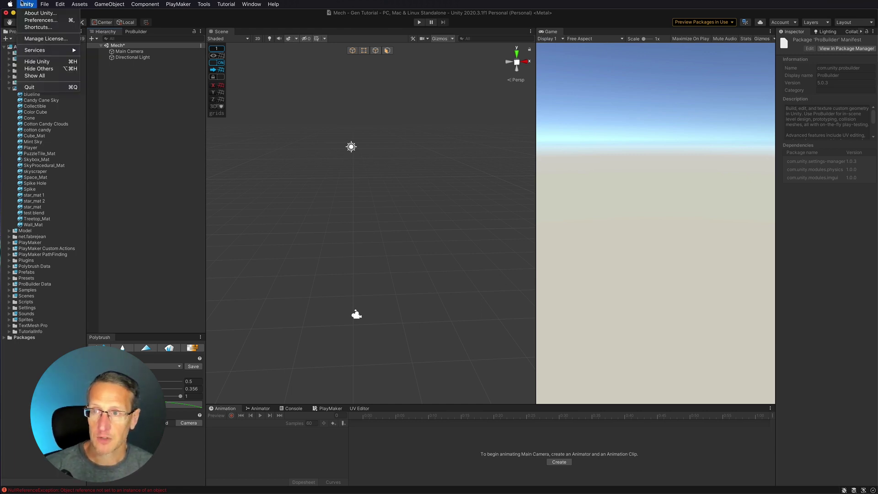
mouse_move(60, 4)
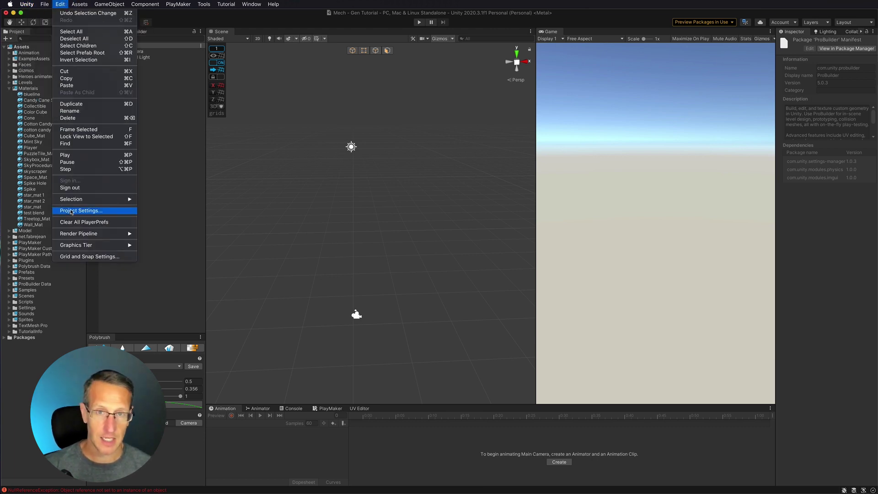
mouse_move(34, 3)
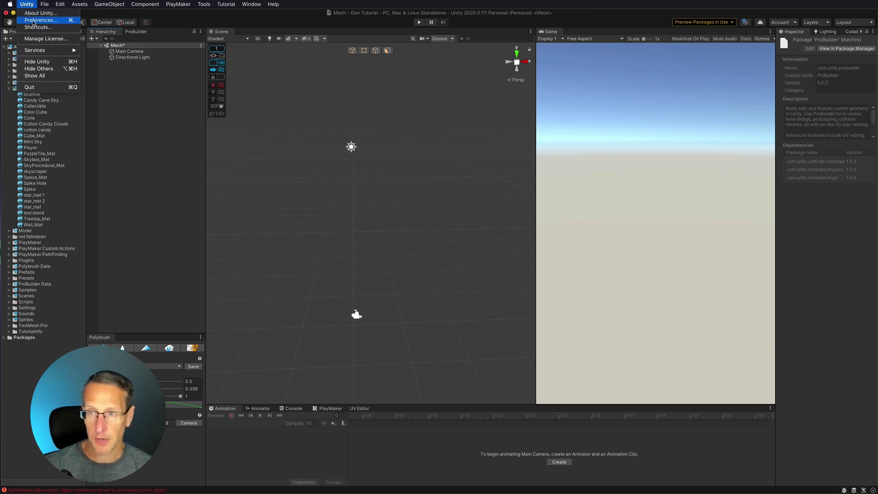
left_click(40, 20)
left_click_drag(263, 137, 310, 123)
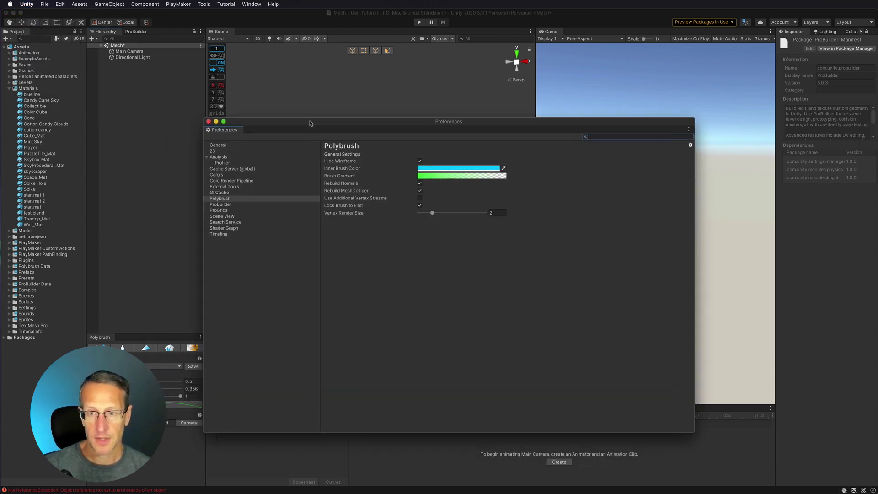
left_click(217, 205)
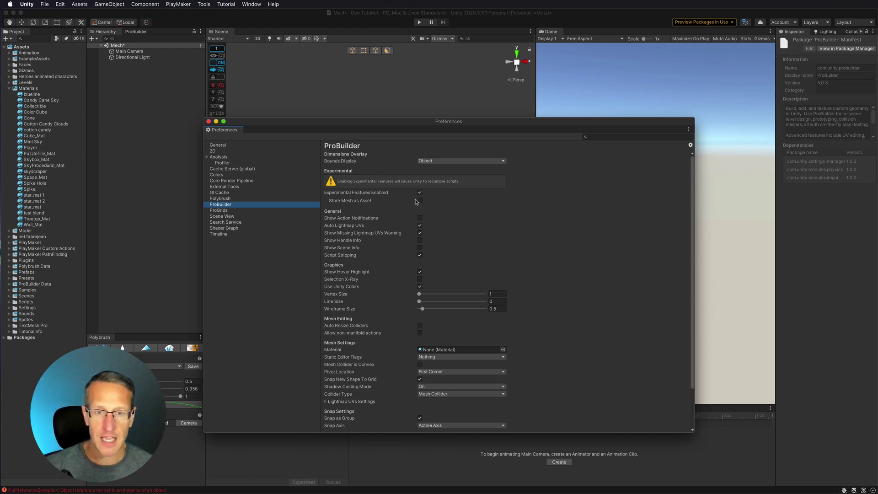
left_click(208, 121)
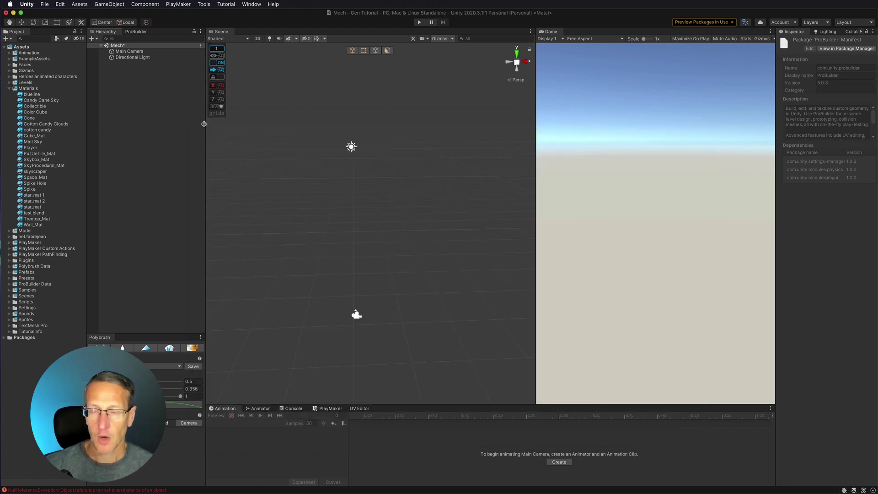
left_click(204, 4)
mouse_move(208, 25)
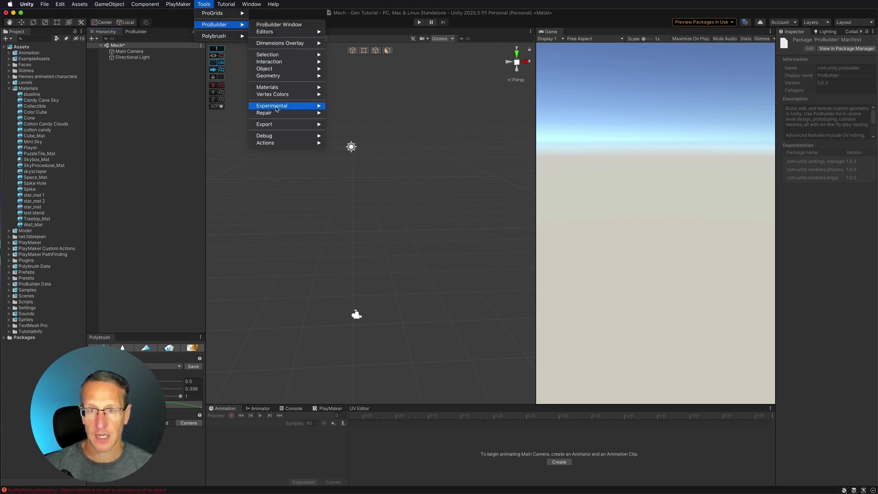
mouse_move(265, 106)
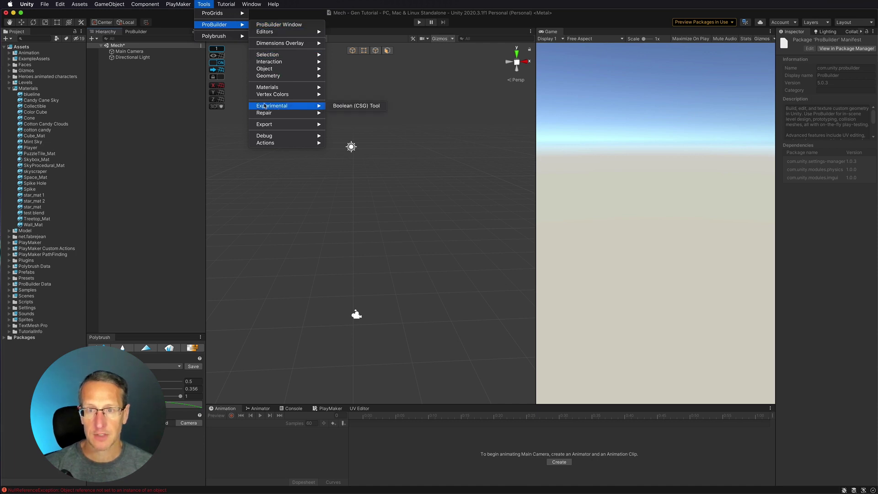
left_click(366, 106)
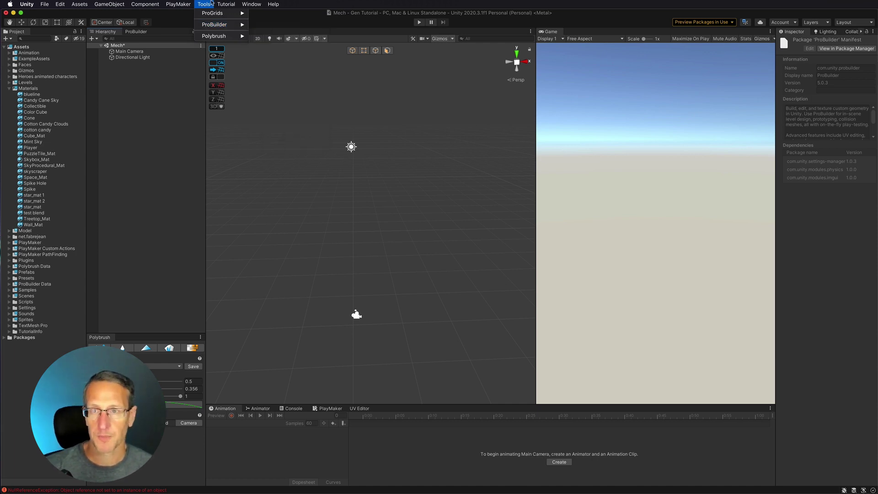
Step: Create a ProBuilder cube and move it to position X 0, Y 0, Z -4
right_click(131, 78)
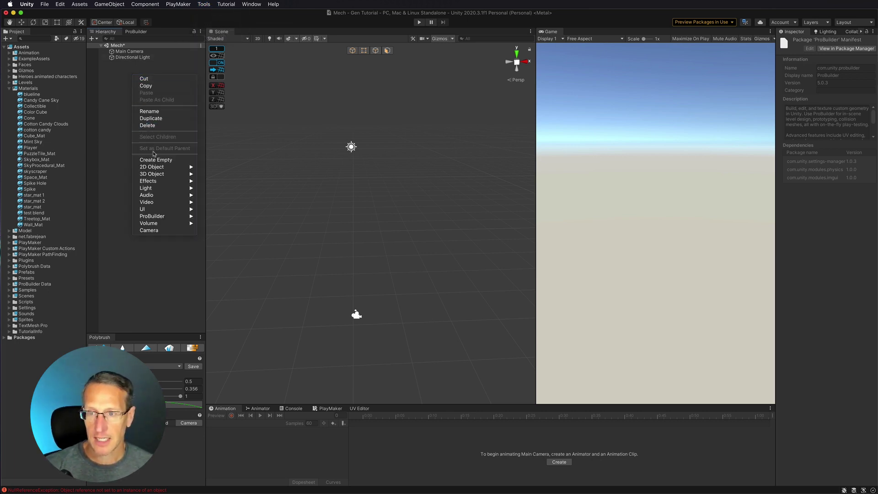
left_click(214, 216)
scroll(410, 204, "up", 2)
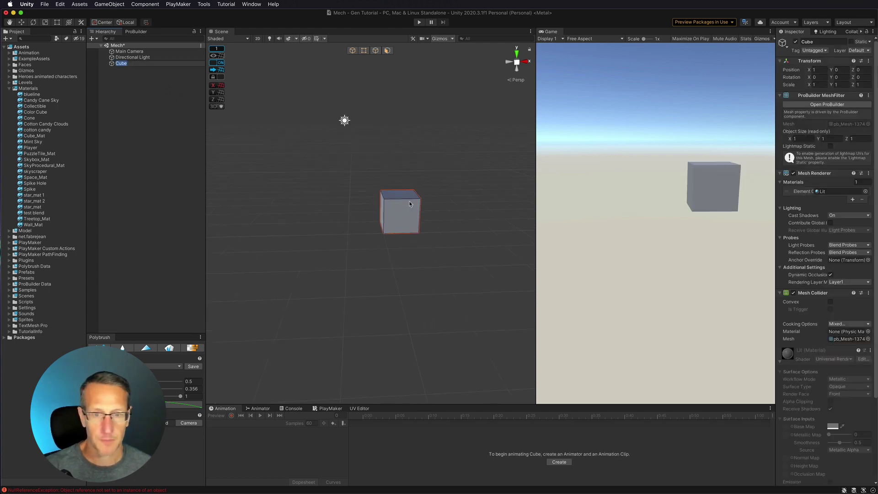
left_click(404, 208)
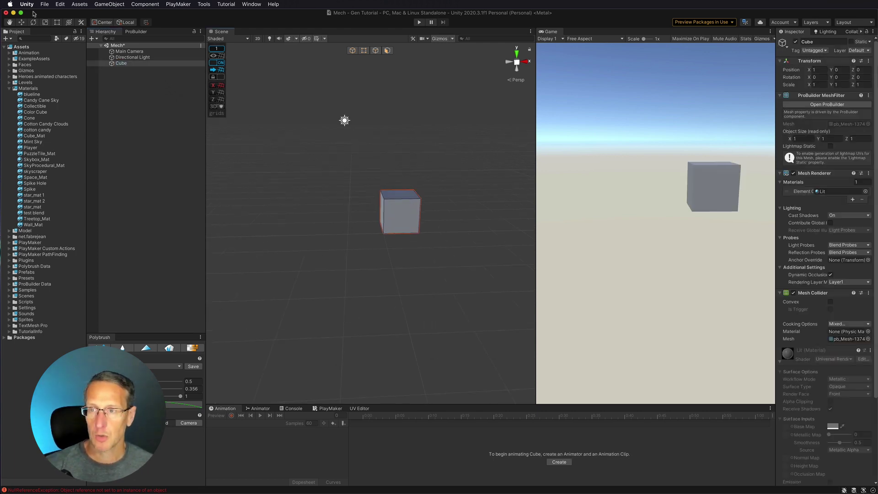
left_click(21, 22)
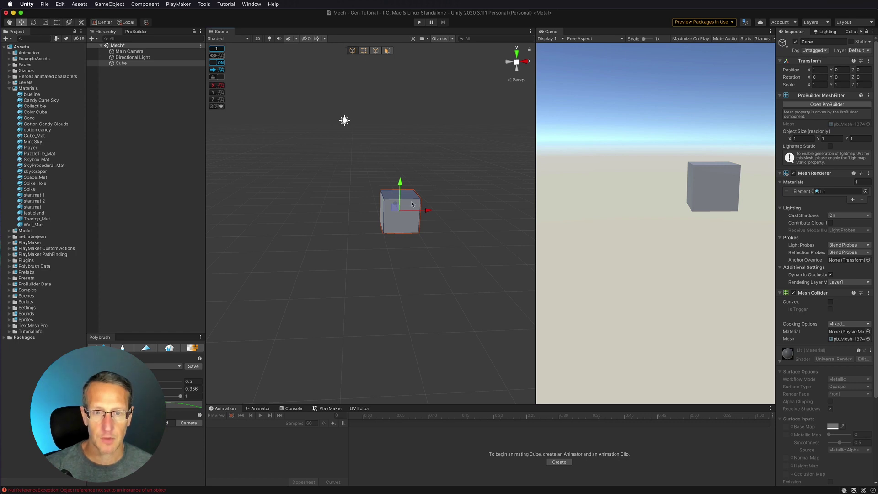
left_click_drag(402, 204, 374, 262)
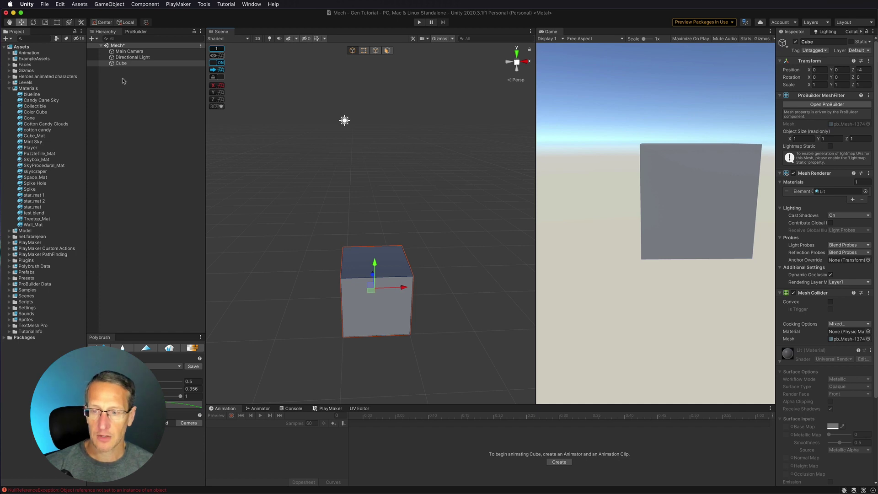
Step: Add a ProBuilder arch, scaled to about 0.44 and overlapping the cube at about X -0.365, Y 0.369, Z -4.052
right_click(144, 117)
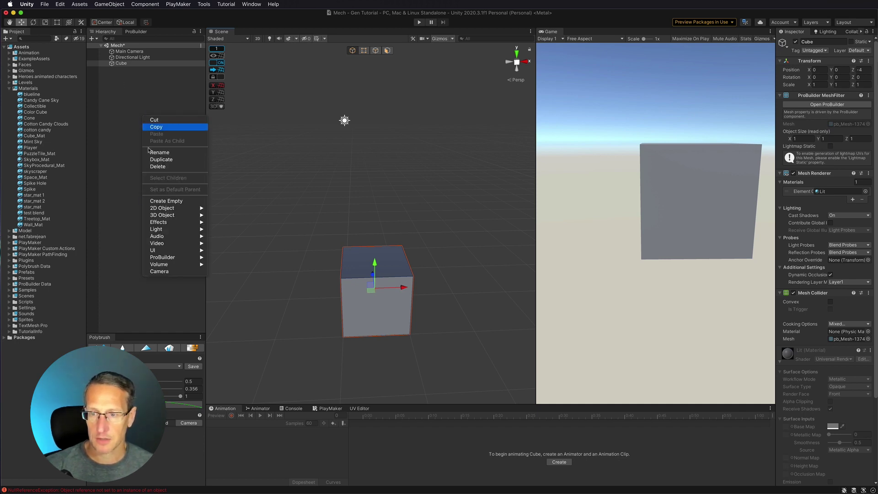
mouse_move(182, 257)
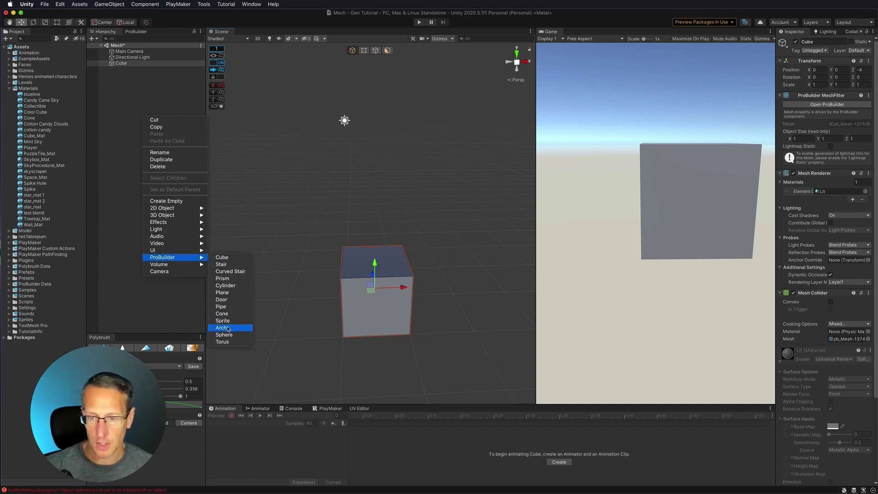
left_click(229, 327)
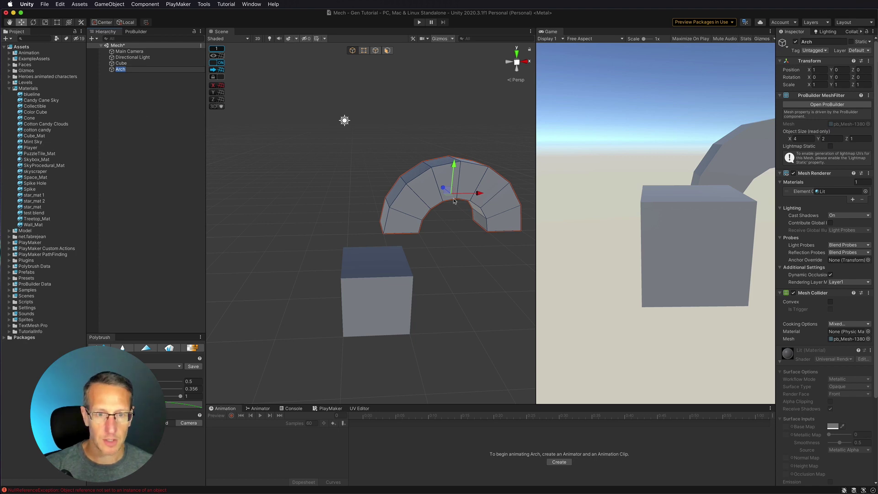
left_click_drag(444, 198, 374, 193)
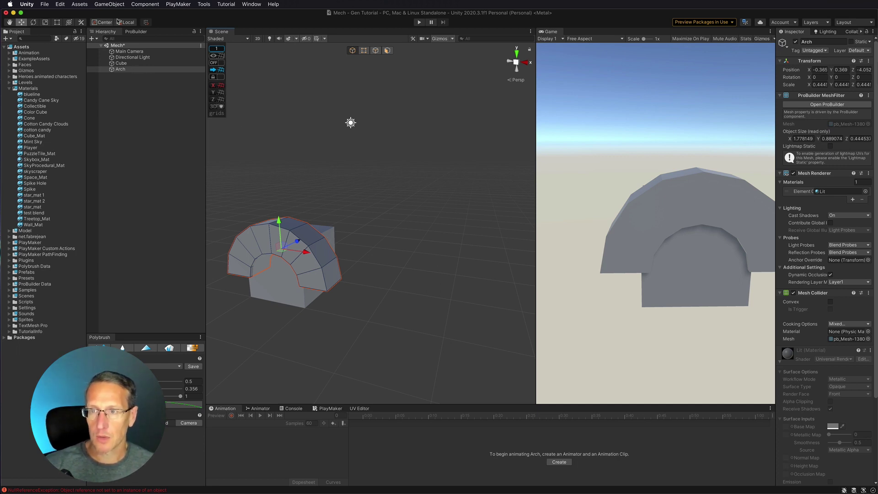
Step: Open ProBuilder's experimental Boolean (CSG) tool and enlarge its window
left_click(203, 4)
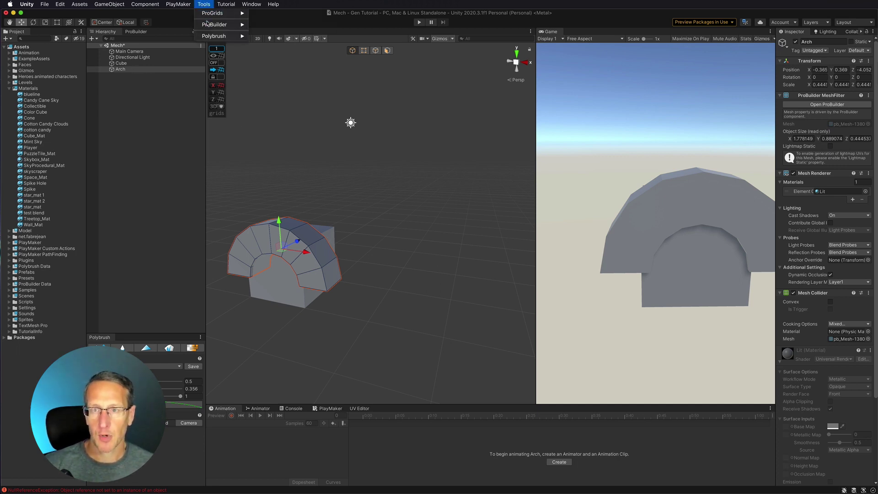
mouse_move(219, 24)
mouse_move(274, 106)
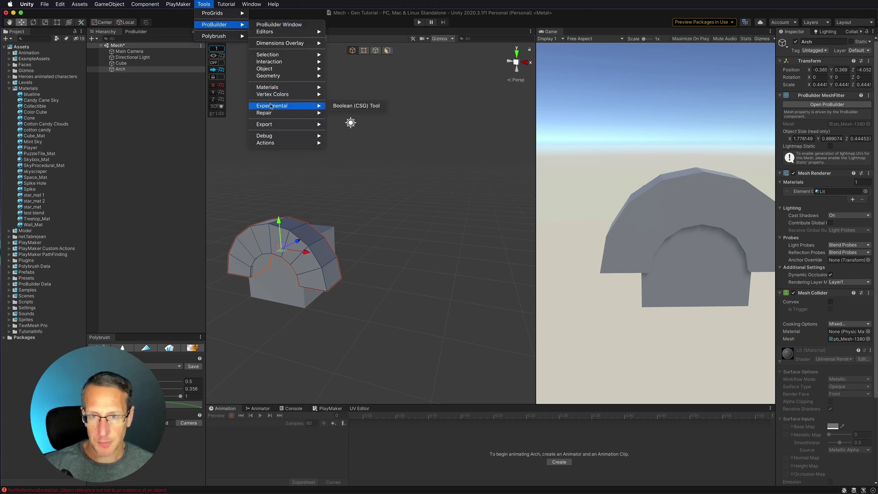
left_click(356, 105)
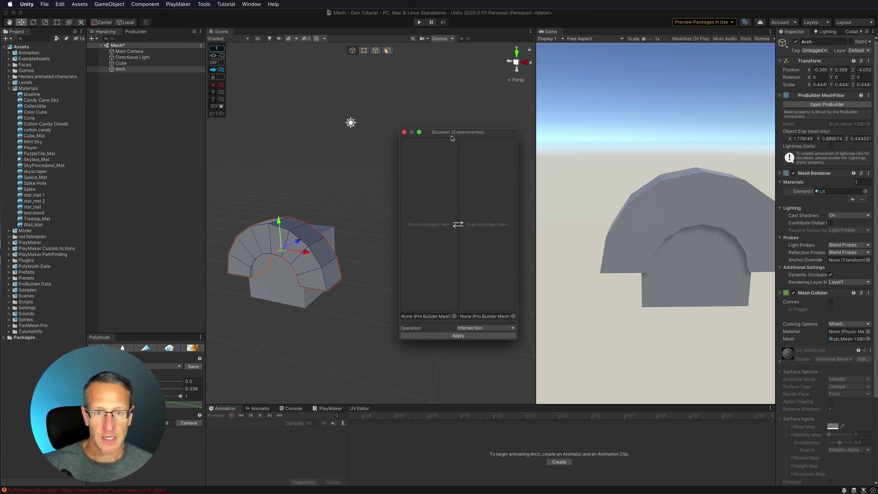
left_click_drag(522, 341, 700, 373)
left_click_drag(497, 138, 468, 134)
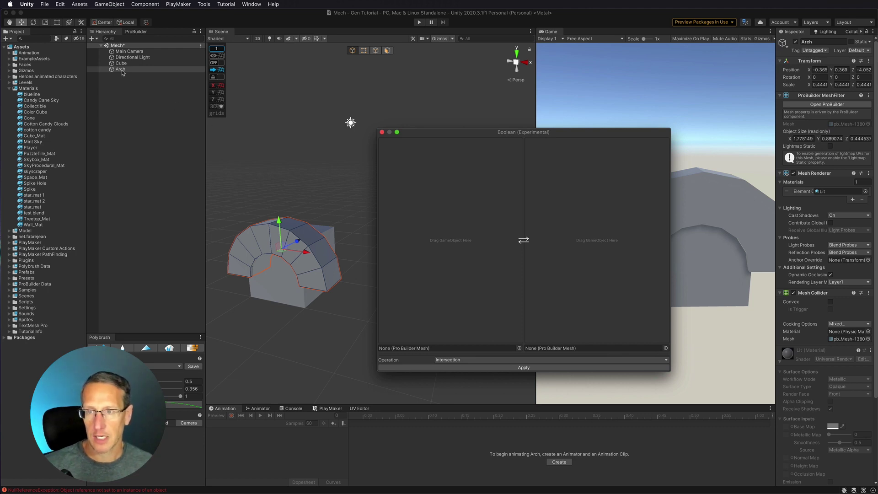
Step: Apply a Boolean Intersection with the cube as the first mesh and the arch as the second
left_click_drag(120, 63, 427, 219)
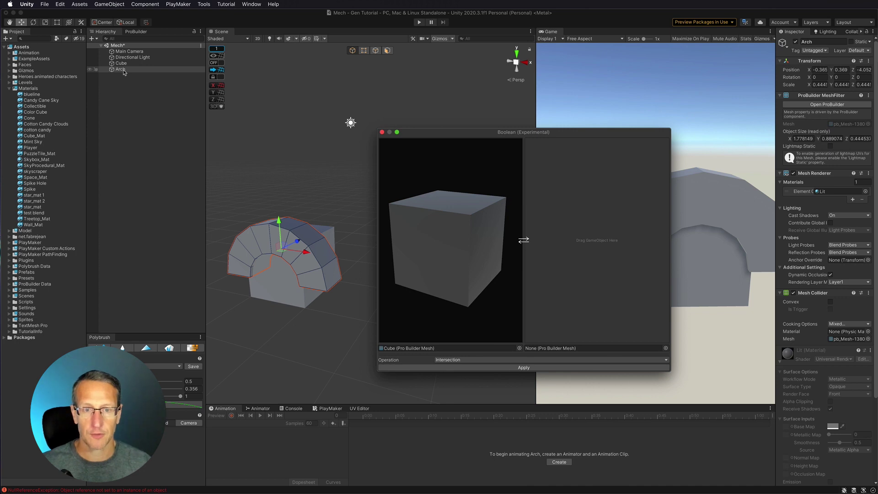
left_click_drag(123, 72, 579, 222)
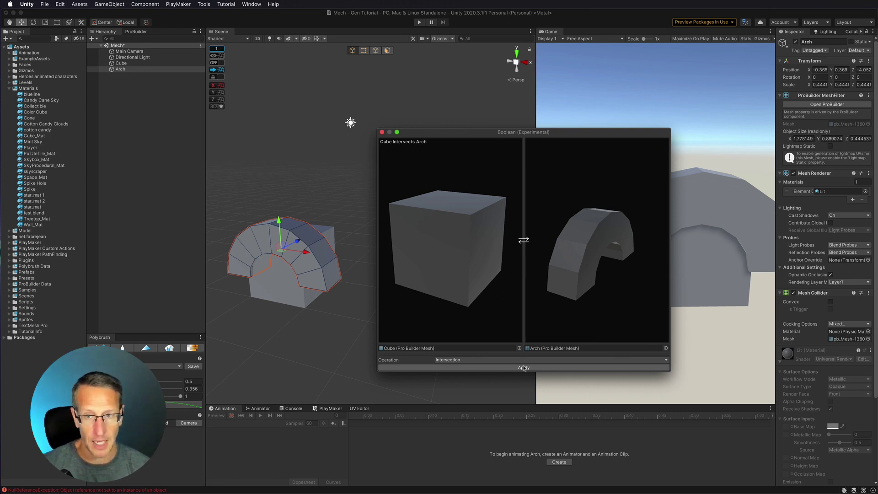
left_click(524, 367)
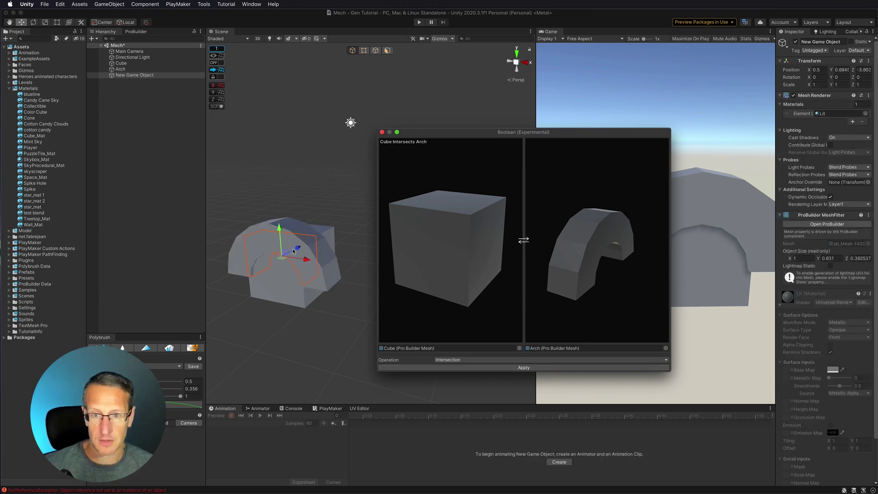
Step: Move the new intersection mesh along X to about 2.186, clear of the original cube and arch
left_click_drag(307, 261, 416, 282)
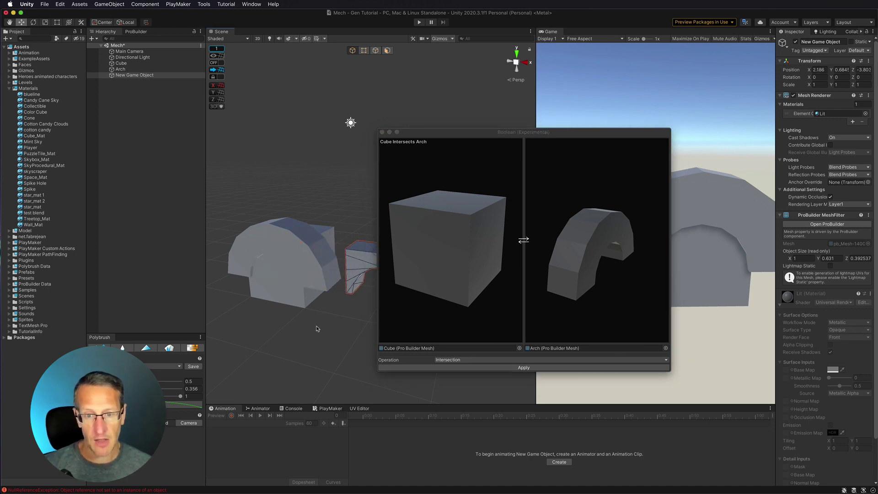
mouse_move(314, 334)
left_mouse_down("alt")
mouse_move(301, 296)
mouse_move(286, 320)
mouse_move(298, 315)
mouse_move(292, 264)
mouse_move(293, 329)
mouse_move(304, 325)
left_mouse_up("alt")
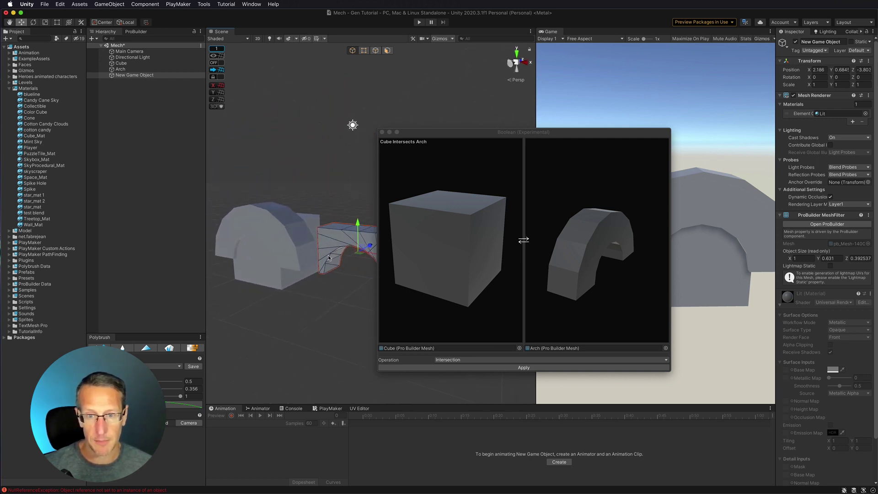
Step: Undo the move and the creation of the intersection mesh so only the original cube and arch remain
key("super+z")
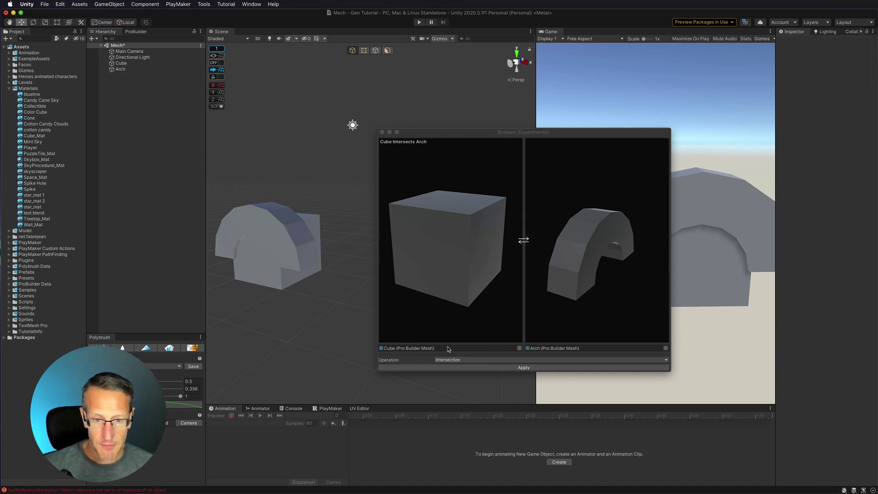
Step: Apply a Boolean Union to the cube and arch, and move the union mesh along X to about 2.384
left_click(454, 361)
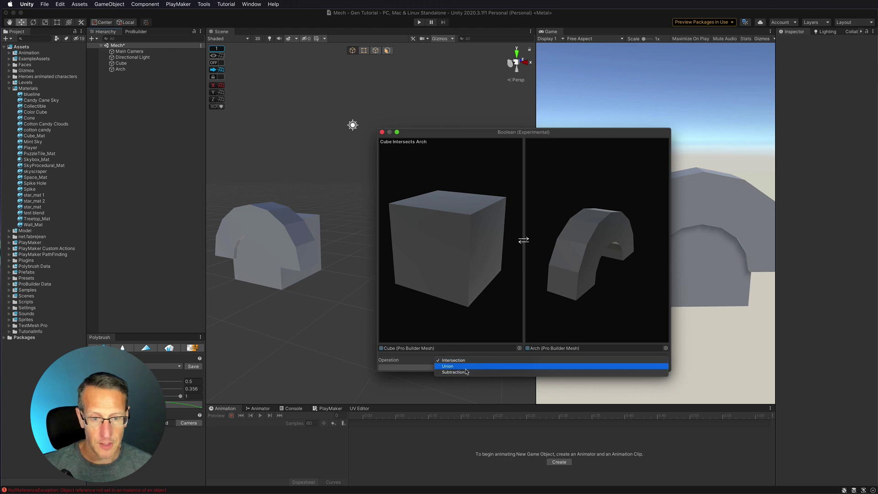
left_click(452, 366)
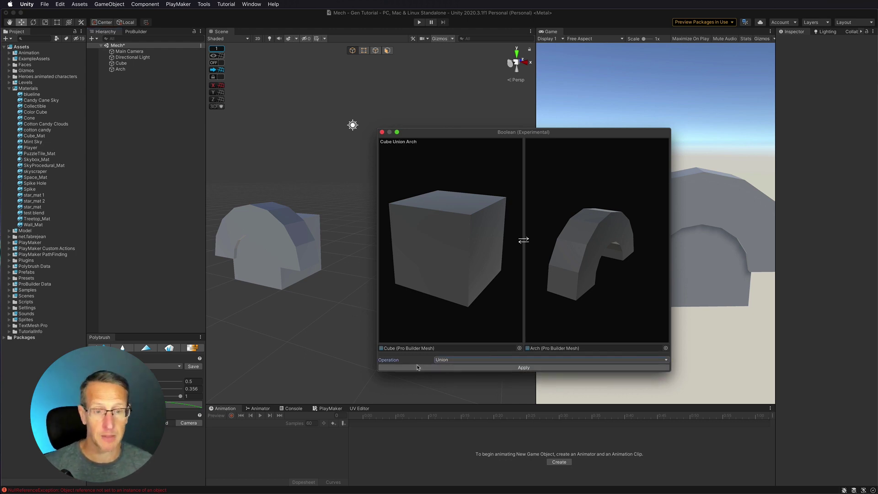
left_click(446, 368)
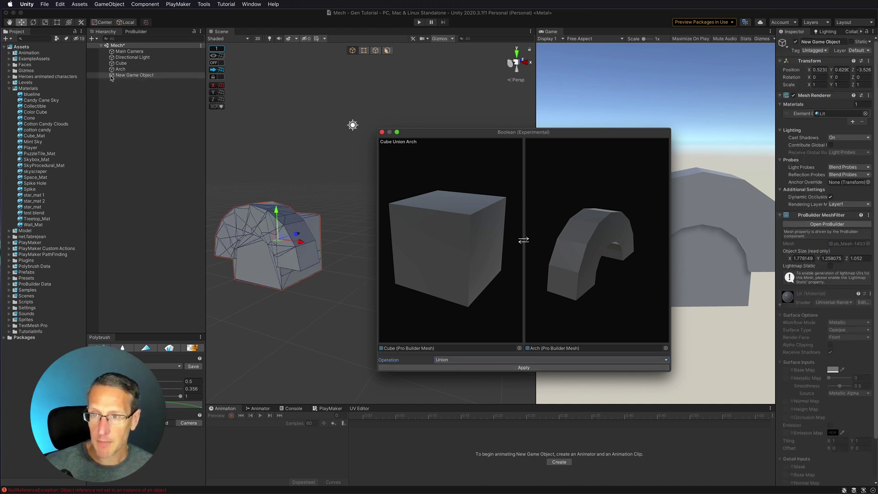
left_click_drag(301, 243, 405, 273)
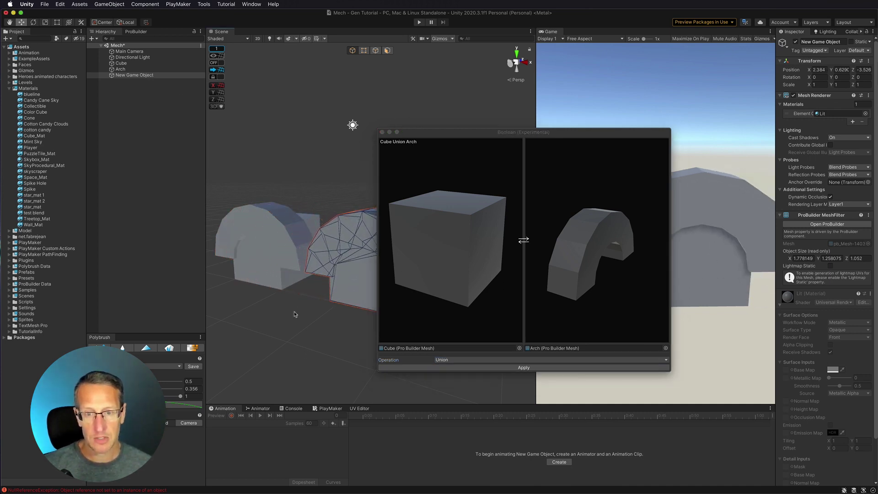
left_click_drag(292, 320, 297, 257, "alt")
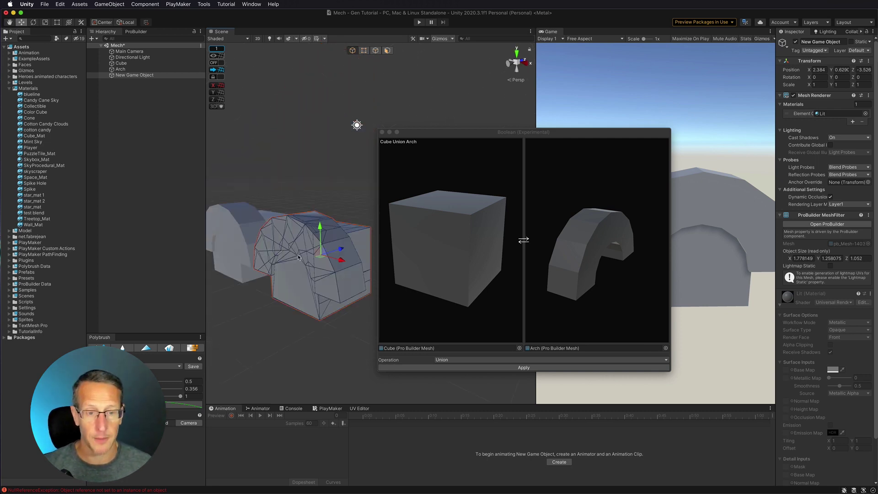
Step: Undo the union mesh's move and its creation
key("super+z")
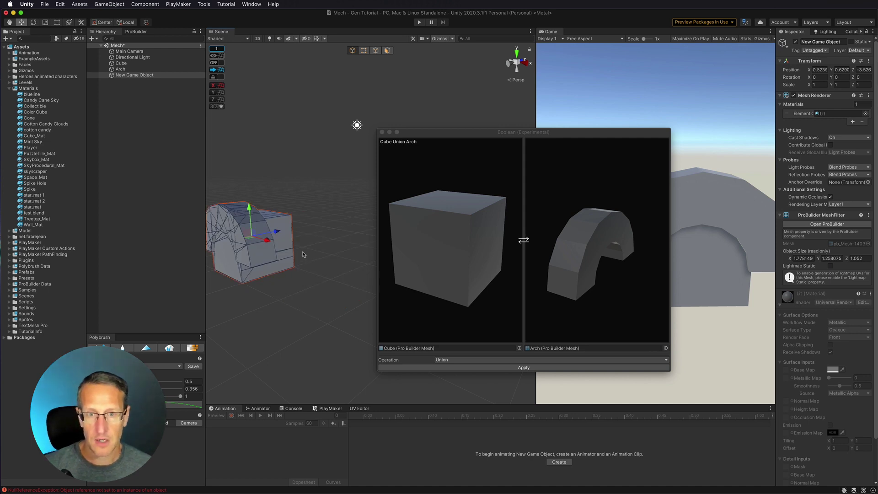
key("super+z")
key("super+z")
key("super+z")
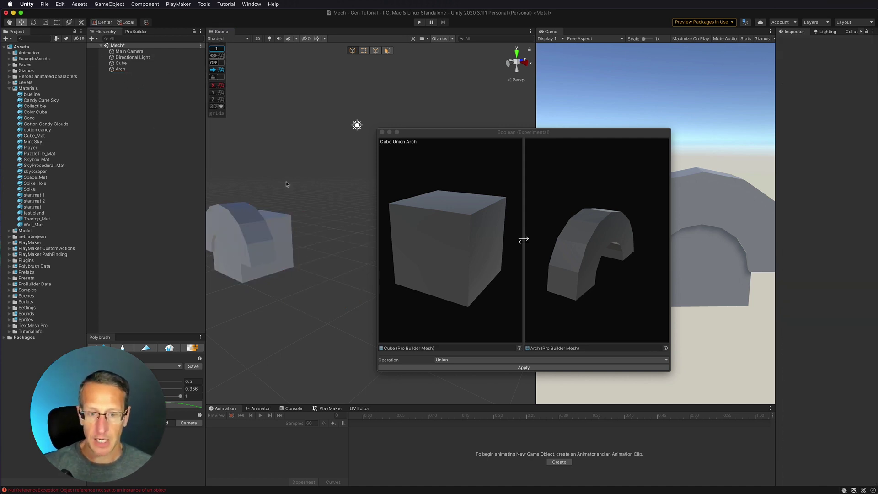
Step: Apply a Boolean Subtraction with the cube as the first mesh and the arch as the second
left_click(527, 360)
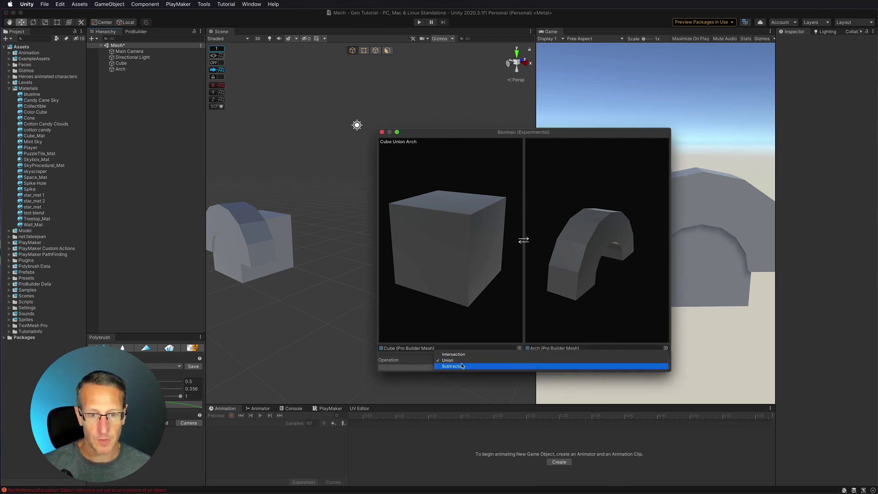
left_click(435, 367)
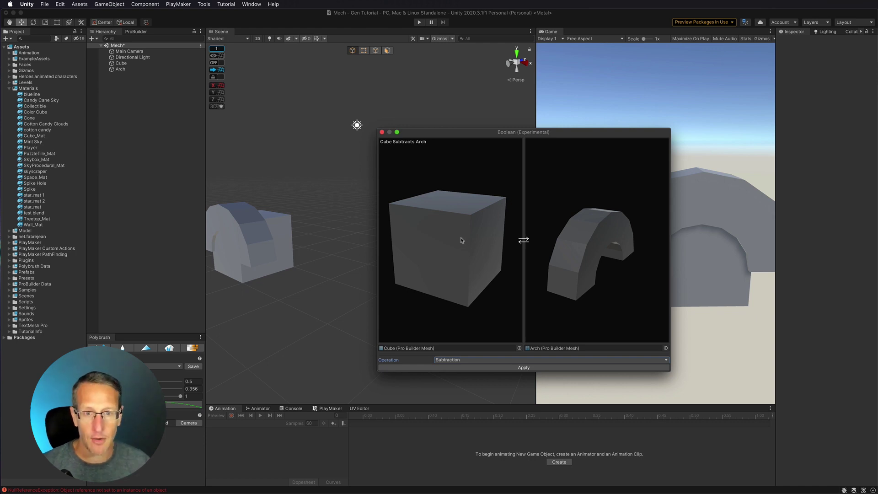
left_click(514, 369)
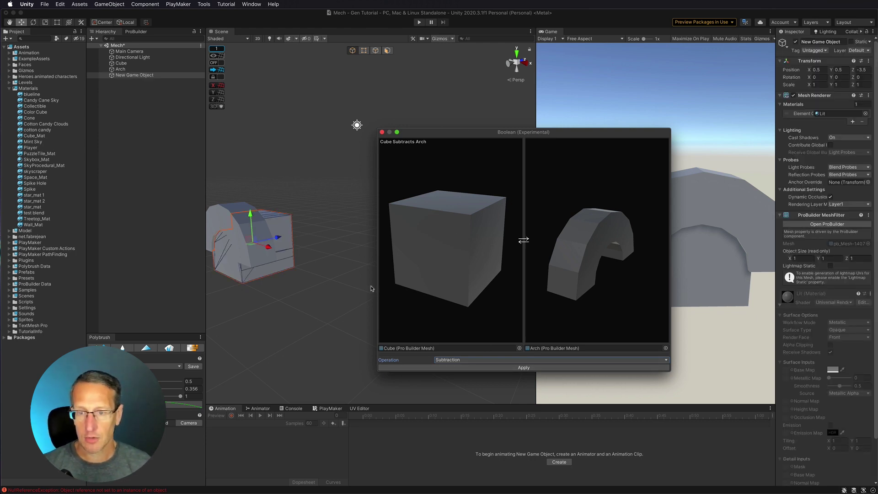
Step: Move the new subtraction mesh along X to about 2.622 and shift the Boolean window clear of the scene view to inspect the cut
left_click_drag(268, 247, 353, 270)
left_click_drag(396, 136, 544, 152)
left_click_drag(393, 316, 361, 269, "alt")
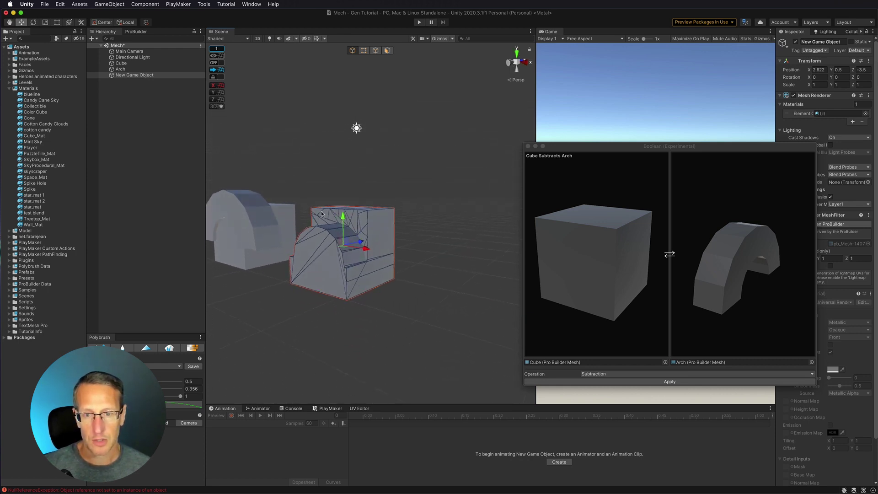
left_click_drag(332, 214, 395, 261, "alt")
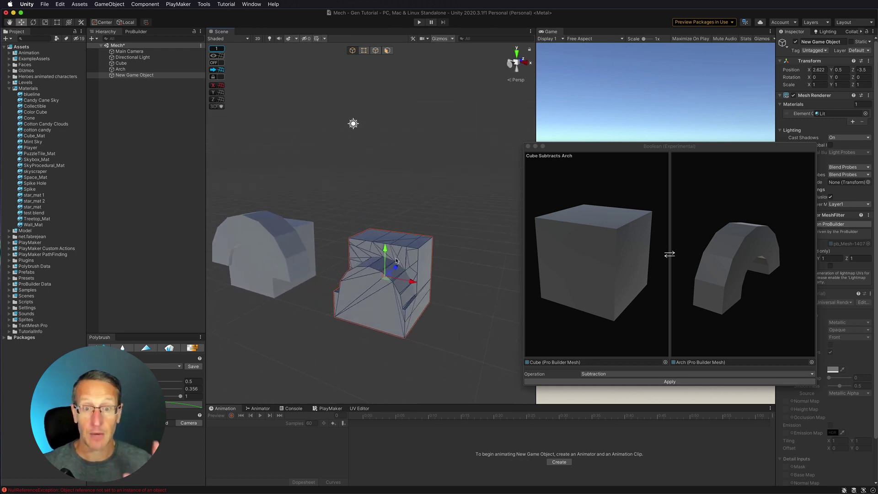